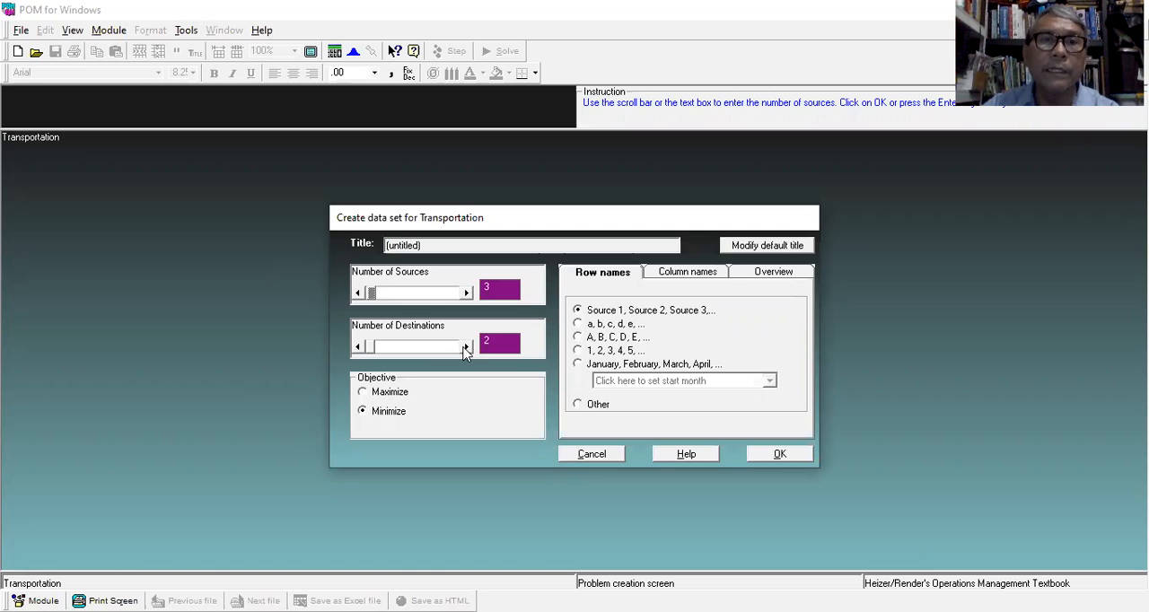
# Set the number of destinations to 3 and create the transportation data set.
pyautogui.click(465, 348)
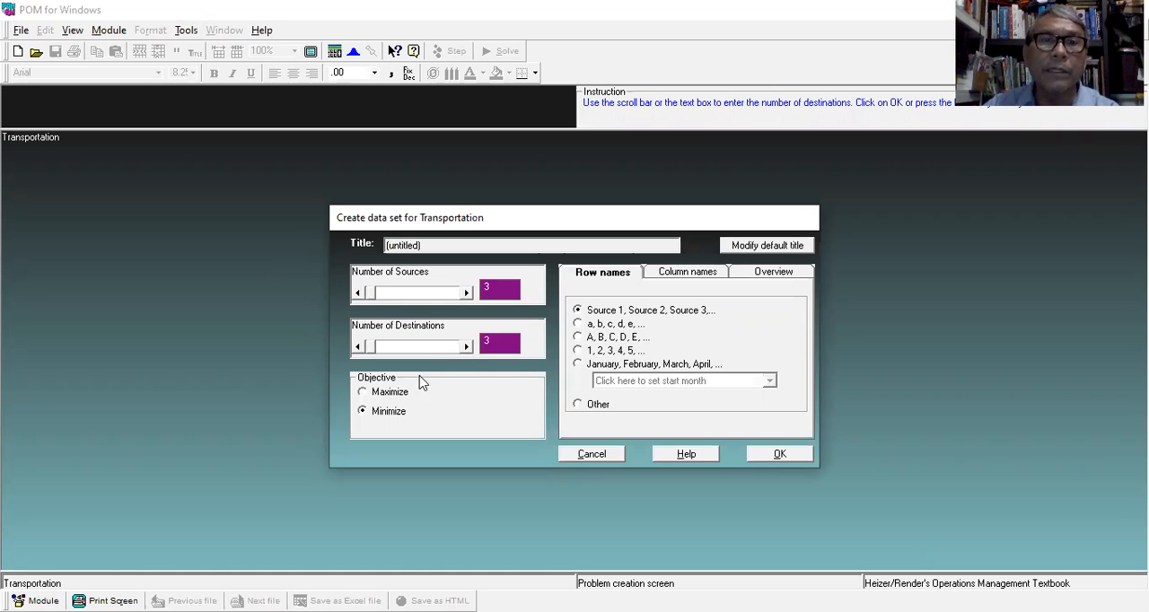
pyautogui.click(779, 455)
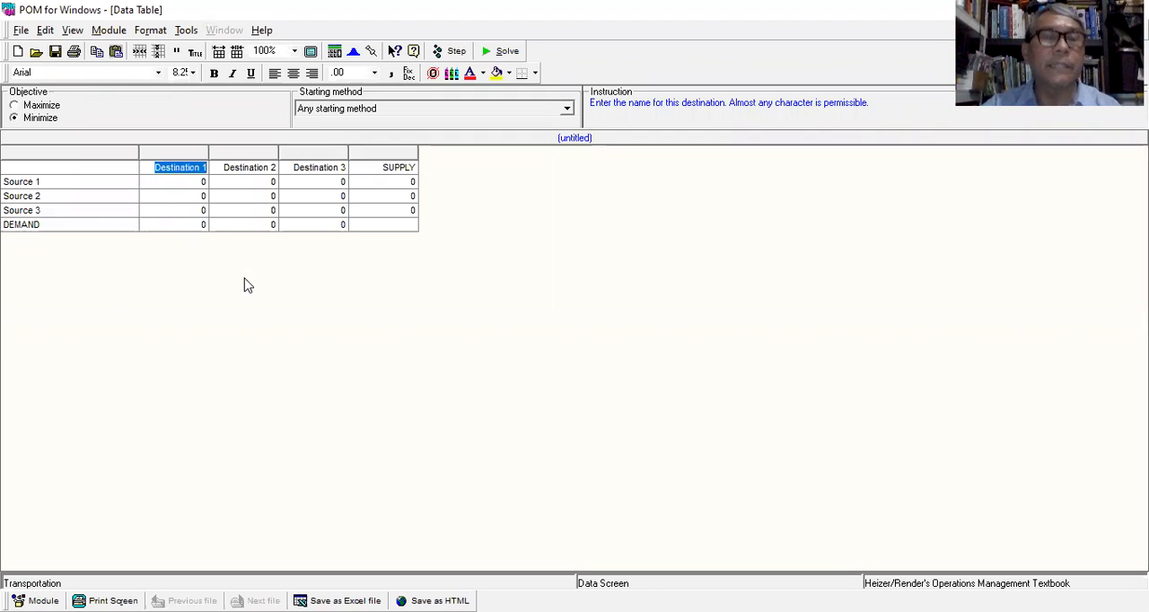
# Rename the three destination columns as Properti-1, Properti-2 and Properti-3.
pyautogui.write('5')
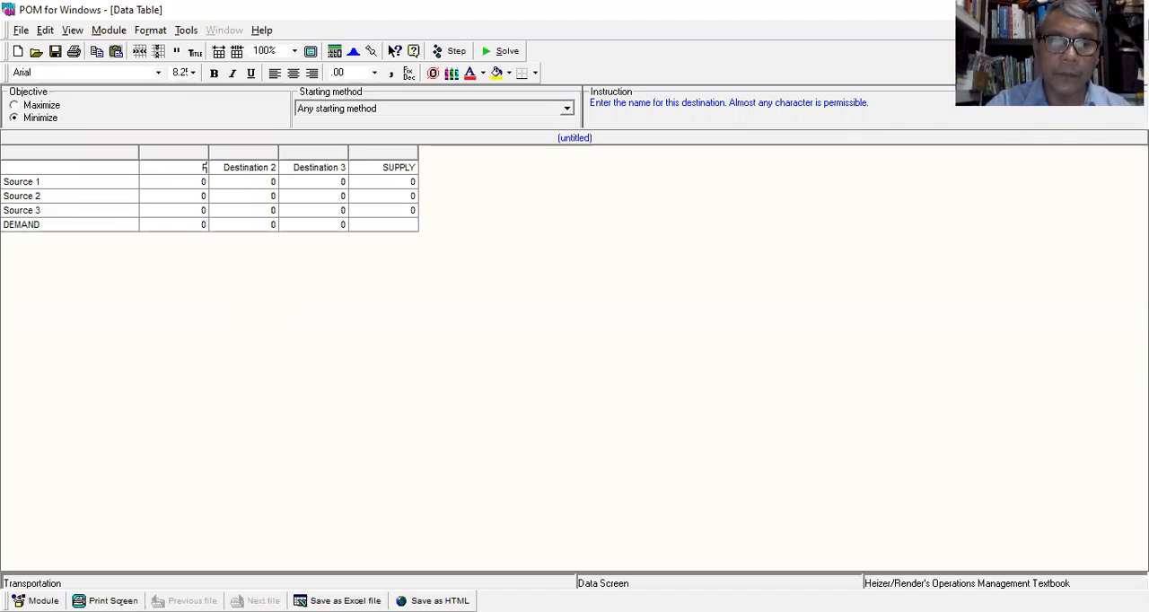
pyautogui.write('ropert')
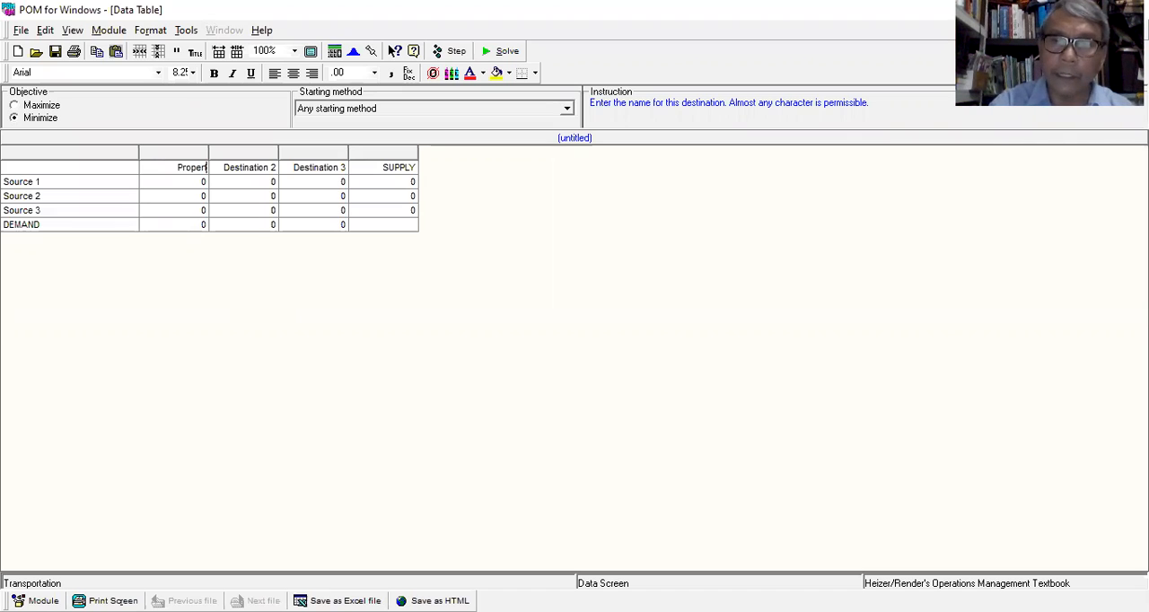
pyautogui.write('i-1')
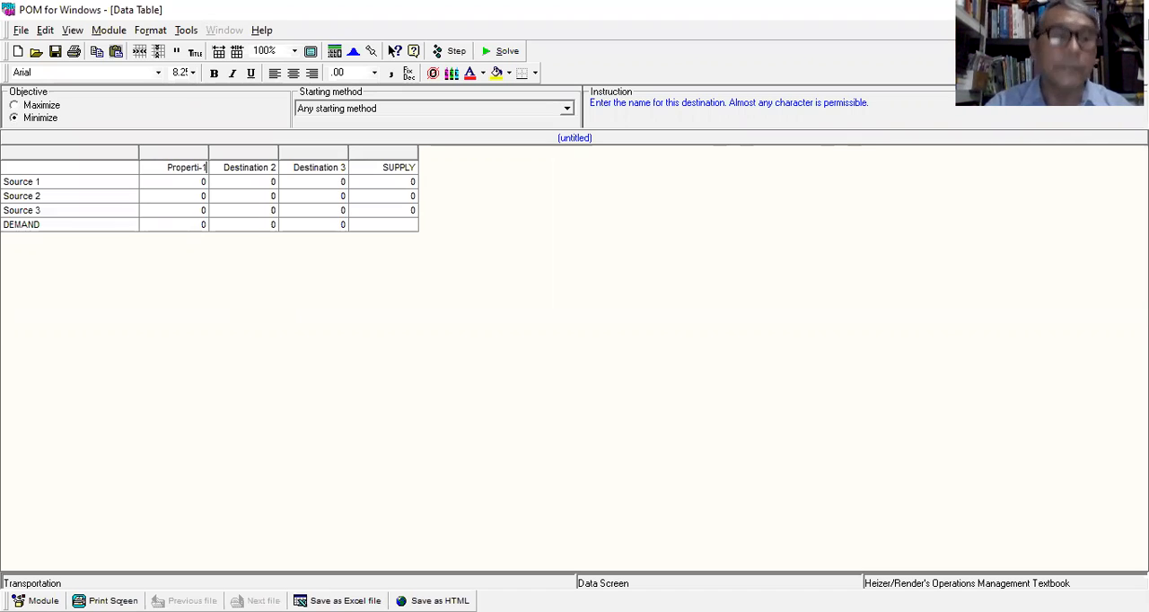
pyautogui.press('BackSpace')
pyautogui.press('BackSpace')
pyautogui.press('BackSpace')
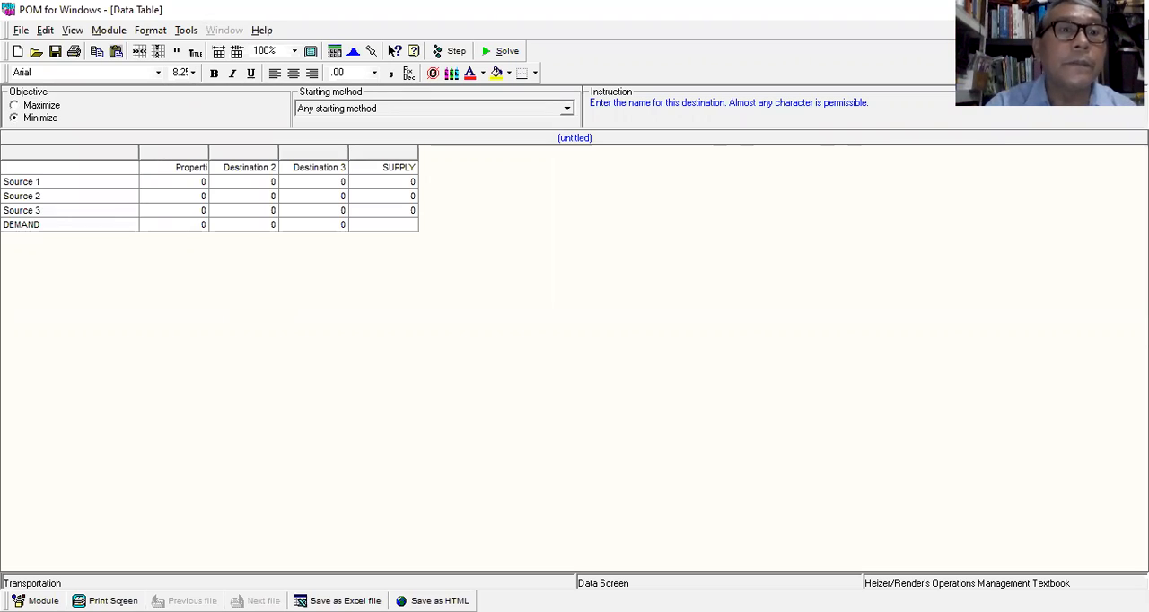
pyautogui.write('i-1')
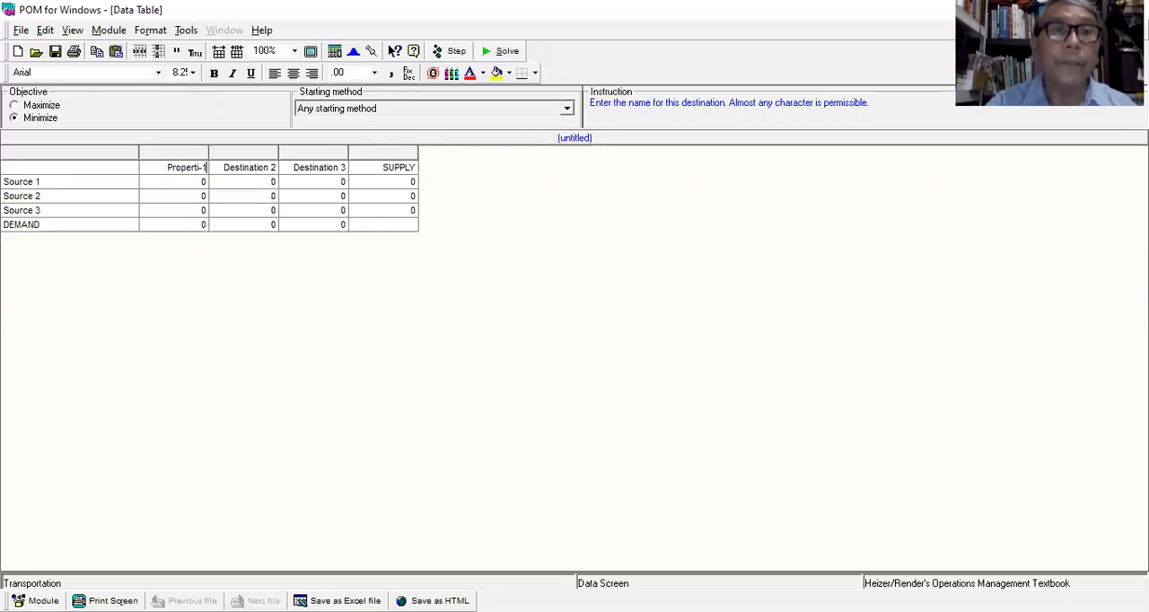
pyautogui.press('Tab')
pyautogui.write('Properti-2')
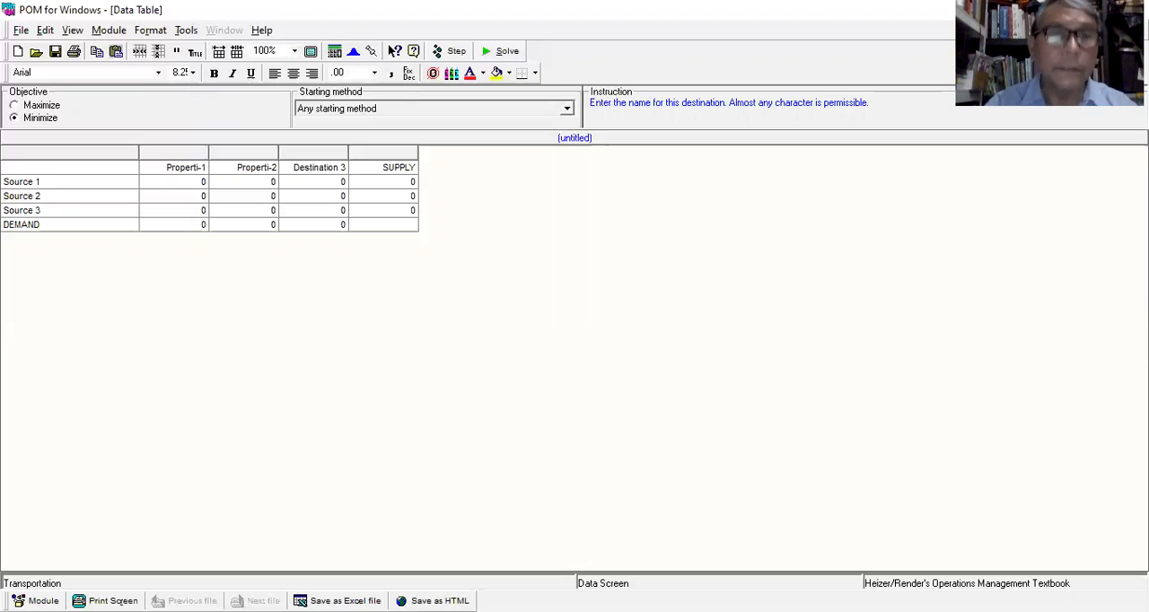
pyautogui.press('Tab')
pyautogui.write('Properti-3')
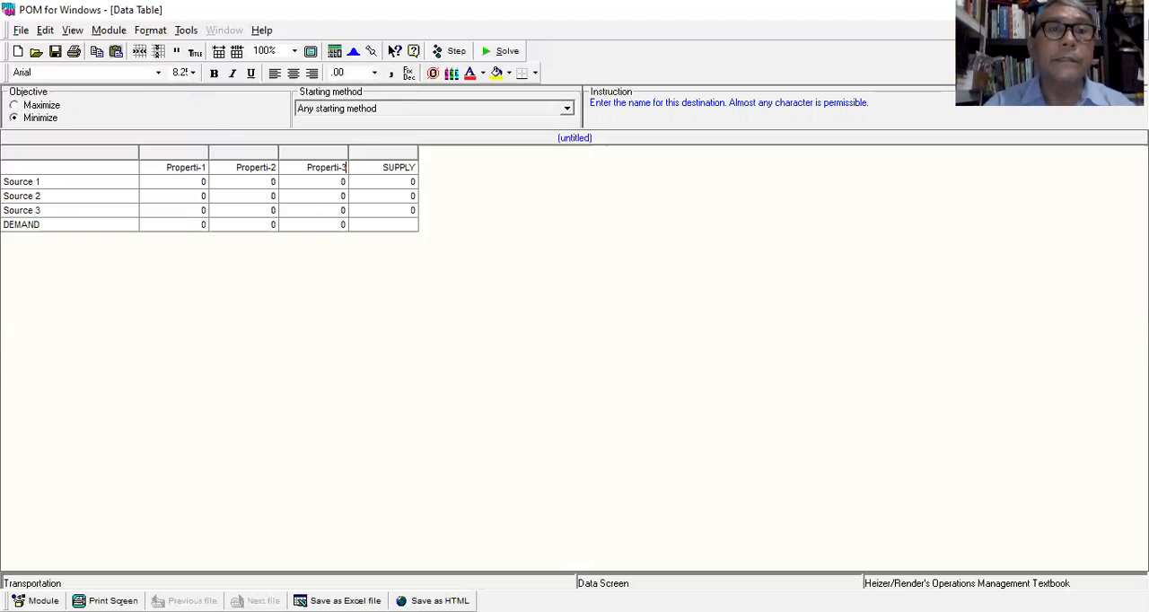
# Rename the three source rows as A, B and C.
pyautogui.click(5, 181)
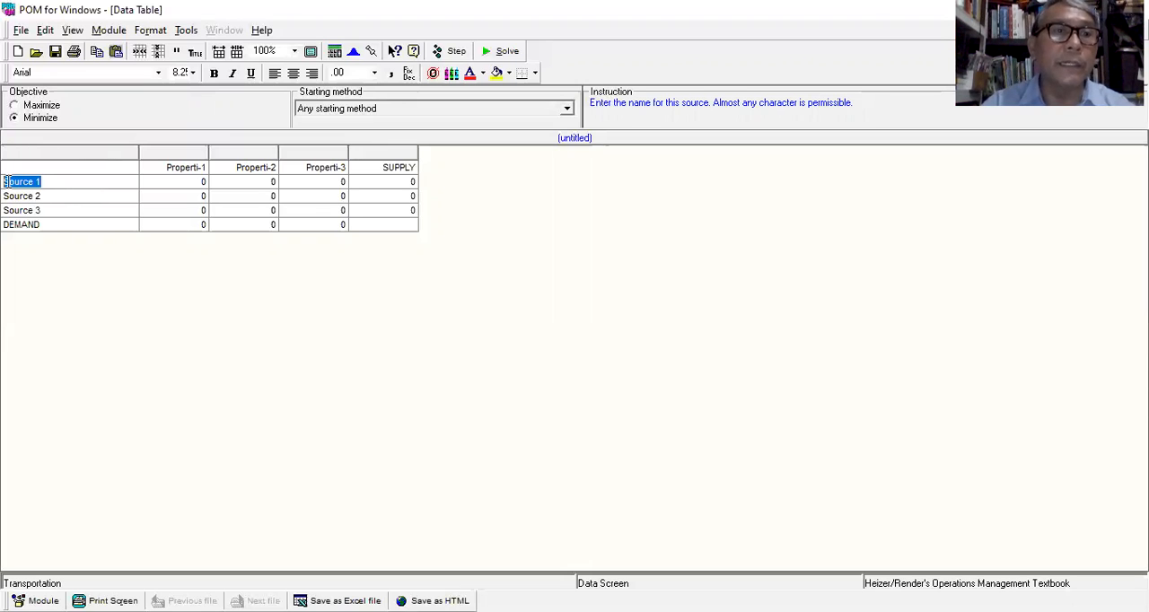
pyautogui.write('A')
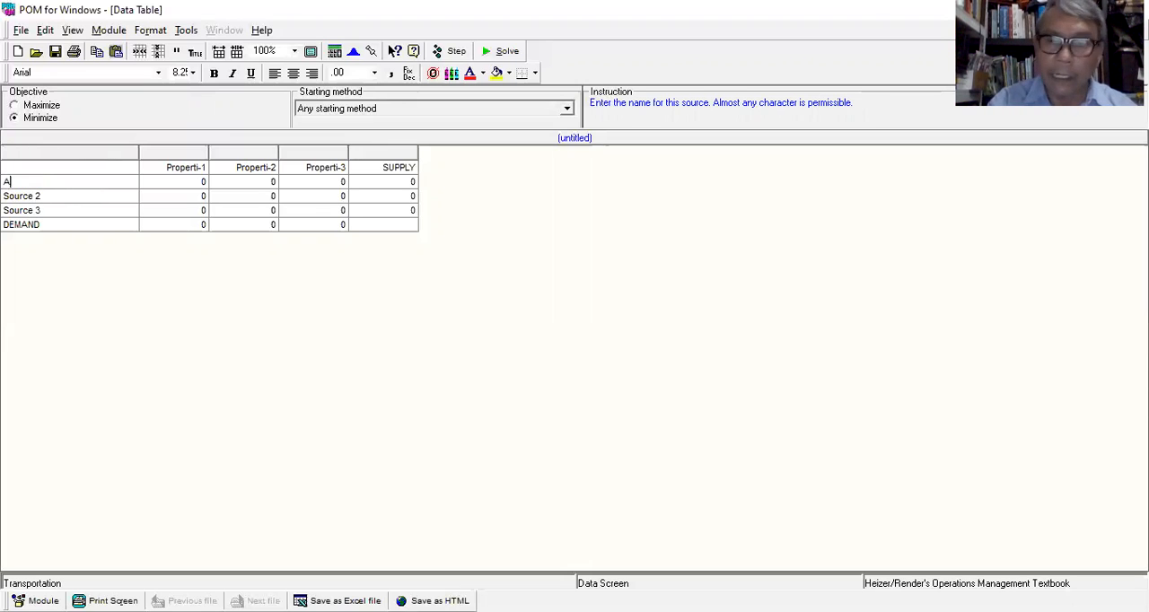
pyautogui.press('Return')
pyautogui.write('B')
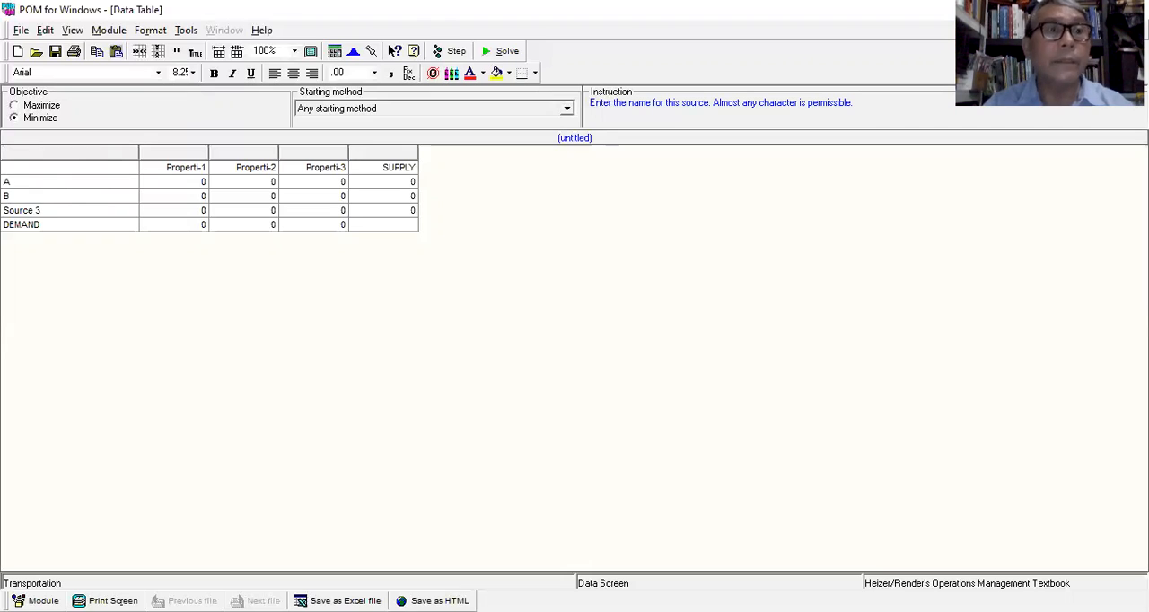
pyautogui.press('Return')
pyautogui.write('C')
pyautogui.press('Return')
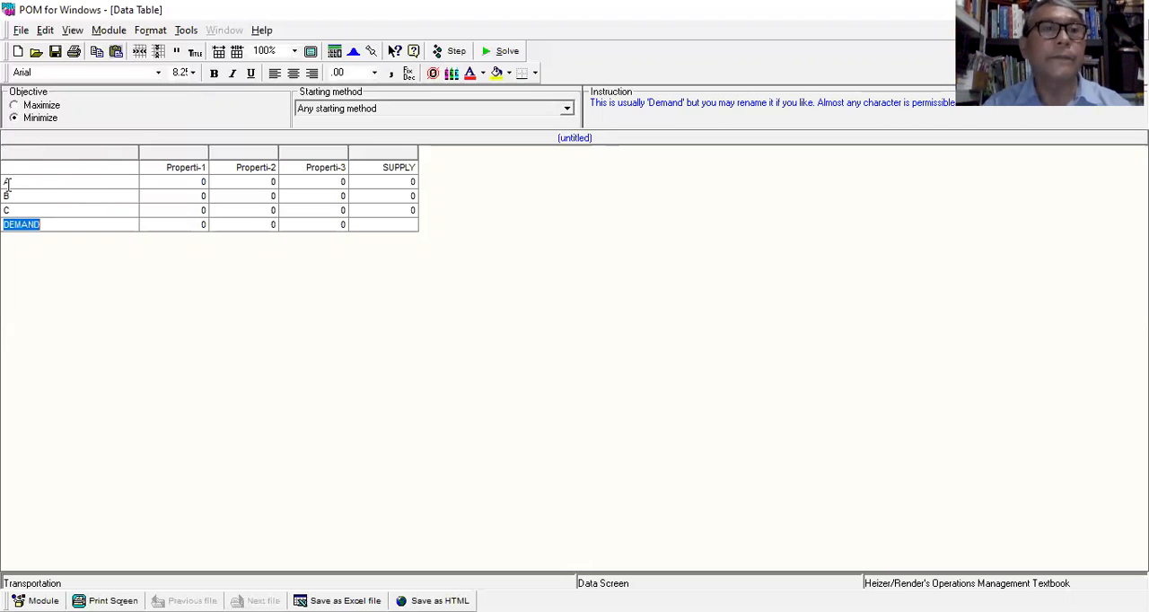
# Copy the Bank-A to Bank-C interest rates and maximum credits from the Word table into the data table, starting at row A, Properti-1.
pyautogui.click(202, 183)
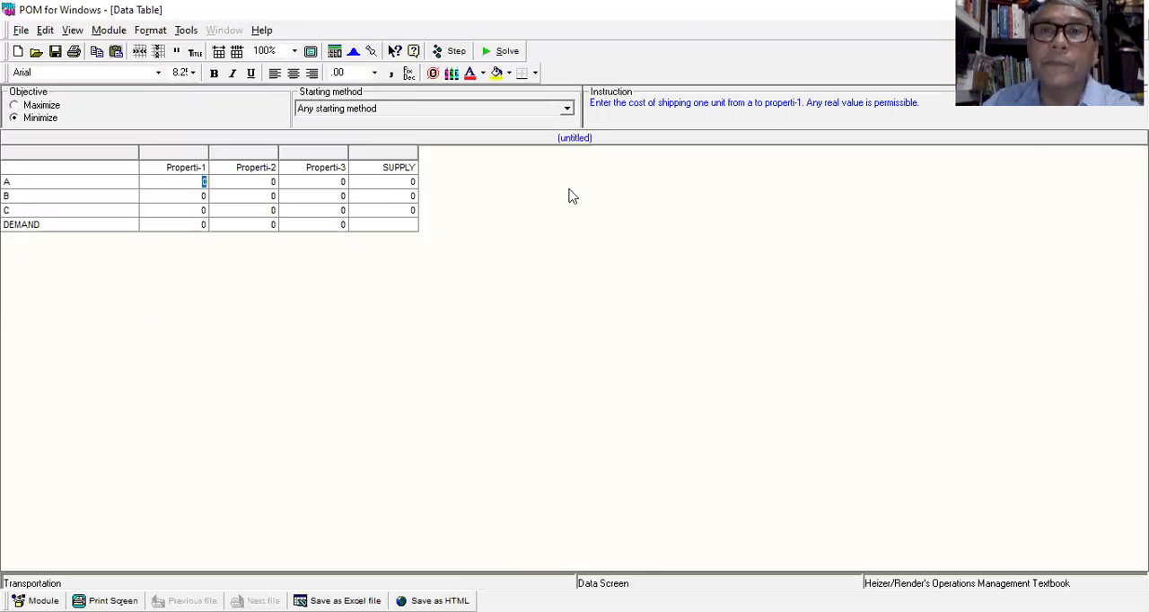
pyautogui.hotkey('alt', 'Tab')
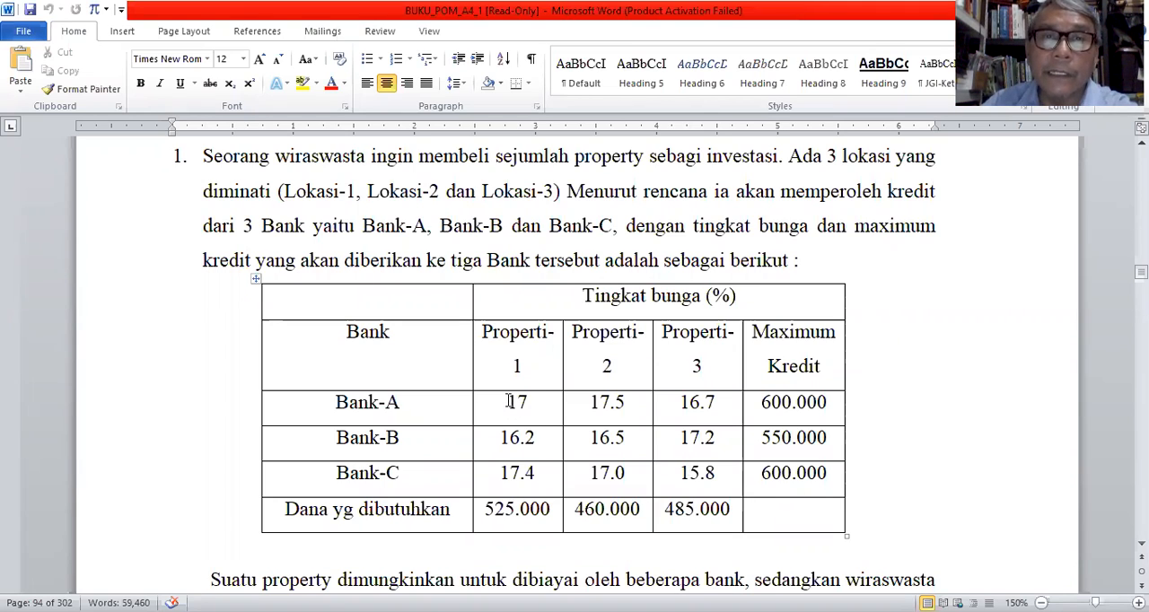
pyautogui.moveTo(545, 416); pyautogui.dragTo(790, 439)
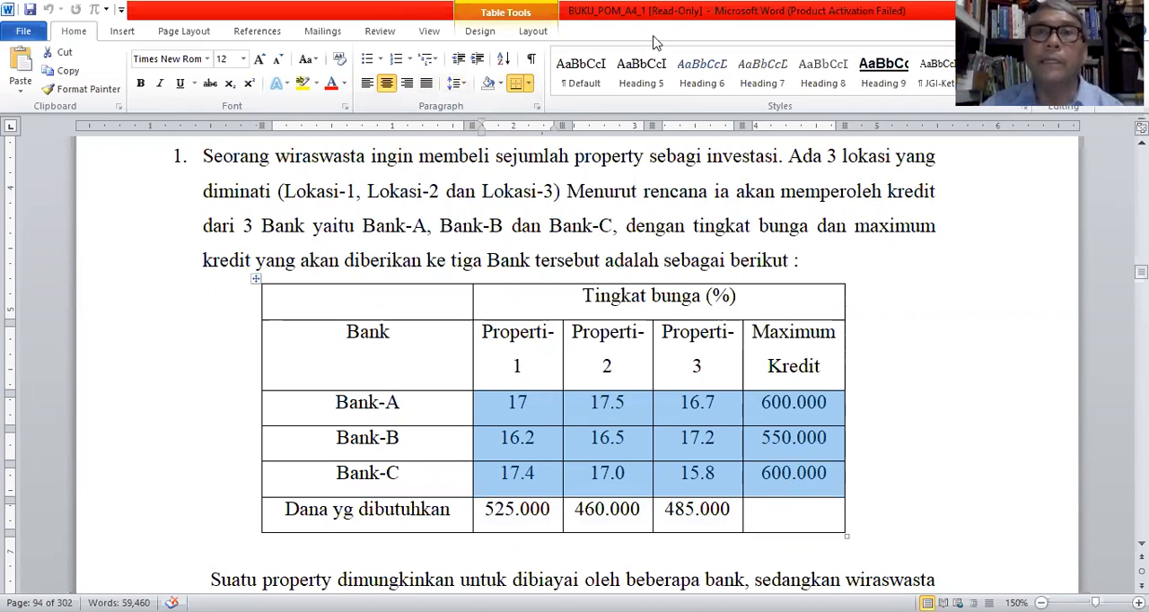
pyautogui.click(41, 70)
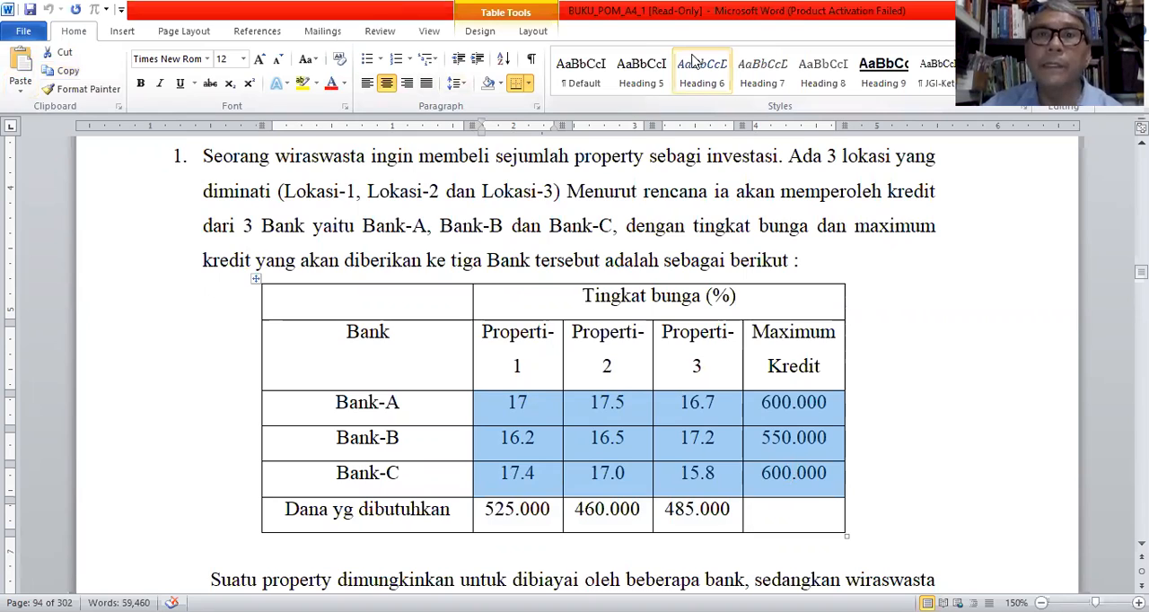
pyautogui.click(566, 435)
pyautogui.click(905, 610)
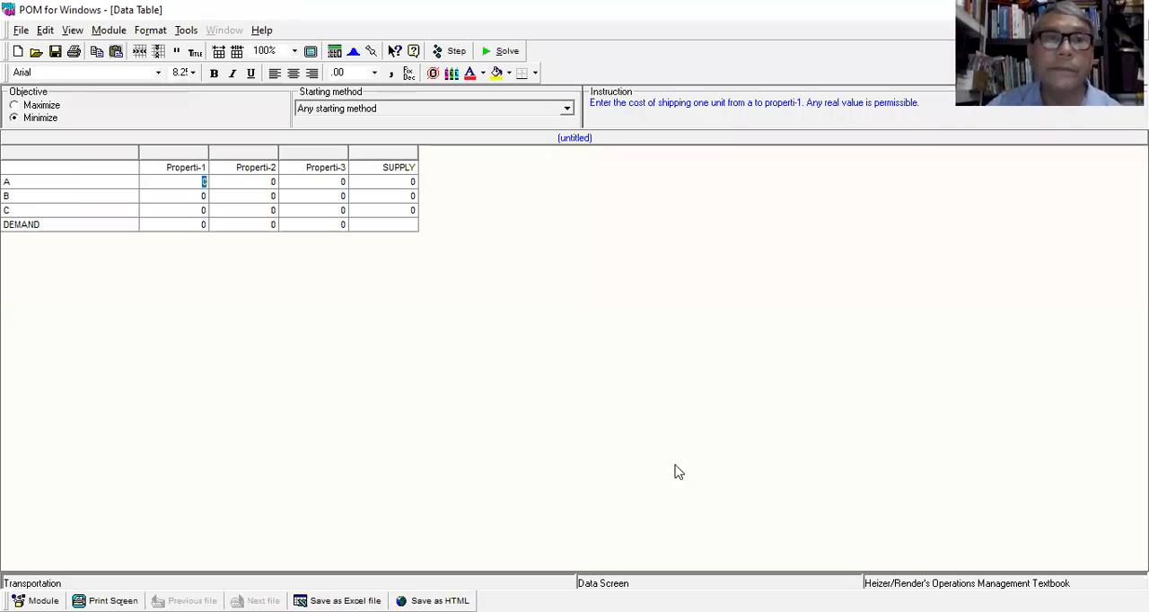
pyautogui.click(45, 30)
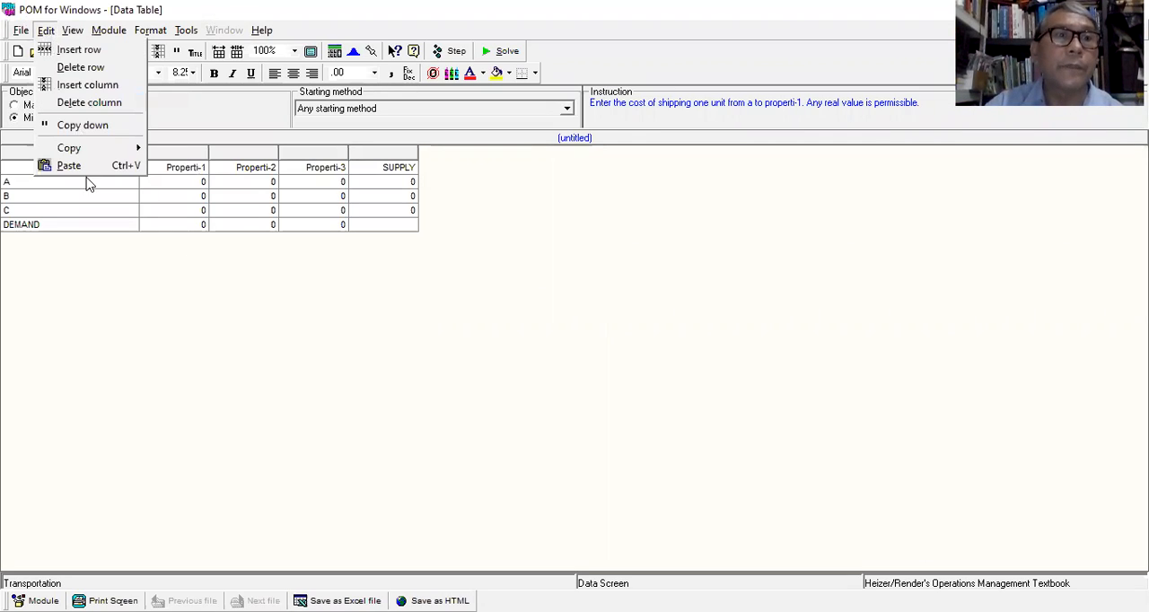
pyautogui.click(69, 166)
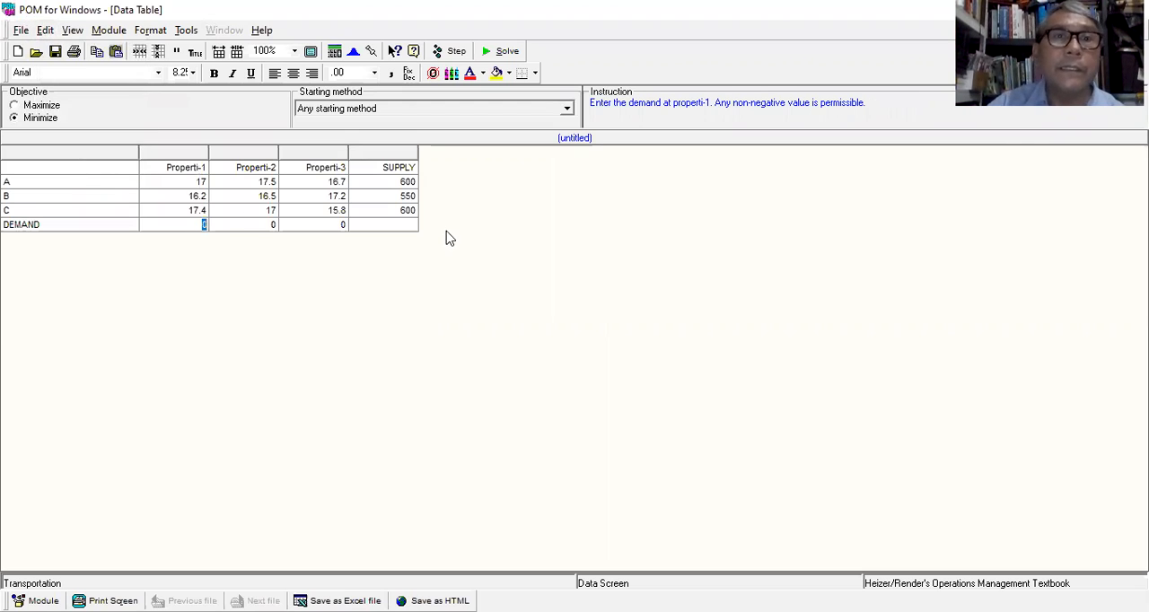
# Set the supply values to 600000 for A, 550000 for B and 600000 for C.
pyautogui.click(414, 181)
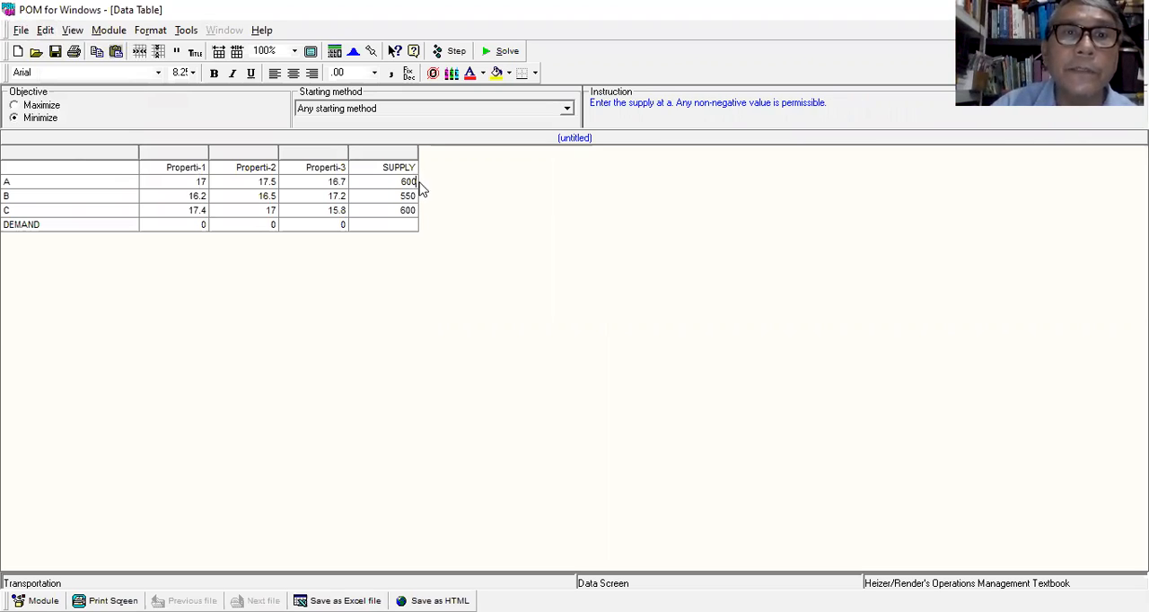
pyautogui.write('0')
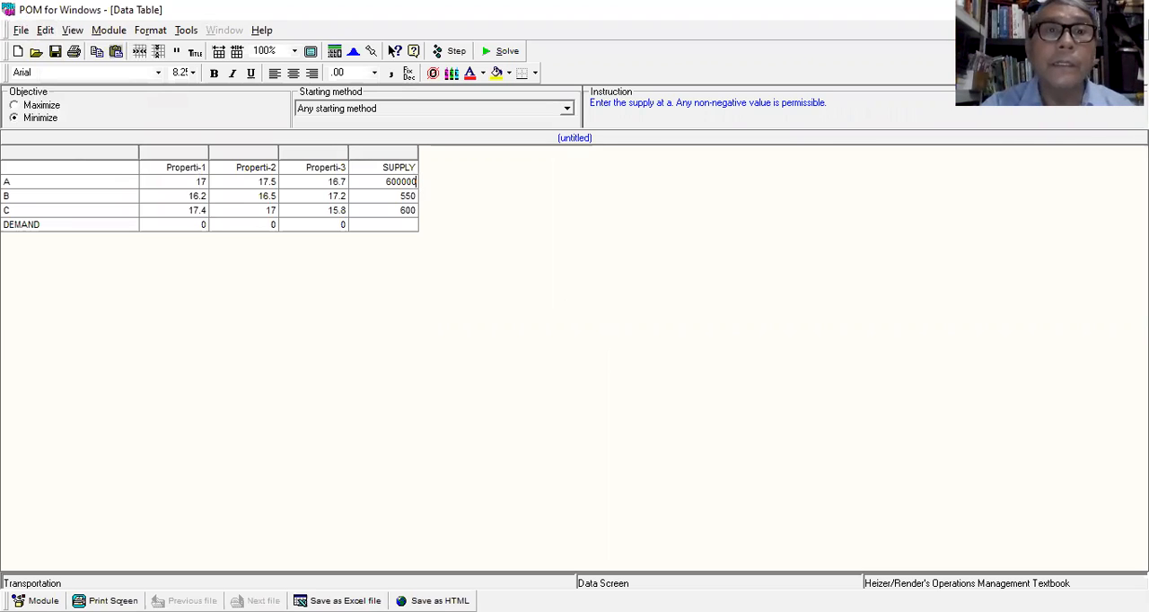
pyautogui.write('00')
pyautogui.click(418, 196)
pyautogui.write('55000')
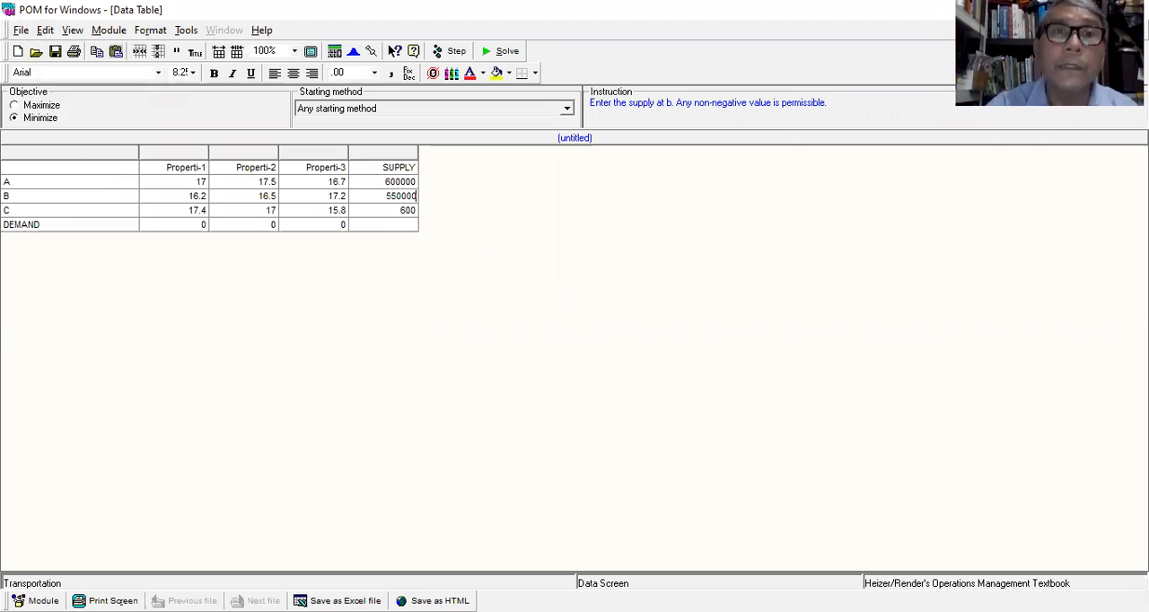
pyautogui.click(416, 210)
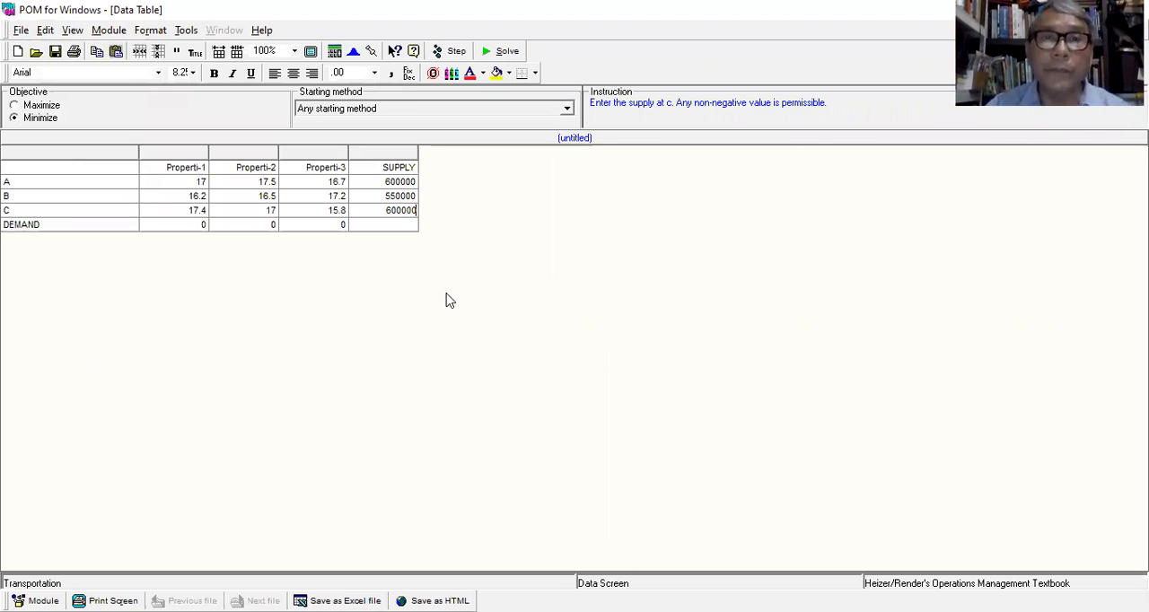
# Switch to the Word document and copy the three property amounts in the Dana yg dibutuhkan row.
pyautogui.hotkey('alt', 'Tab')
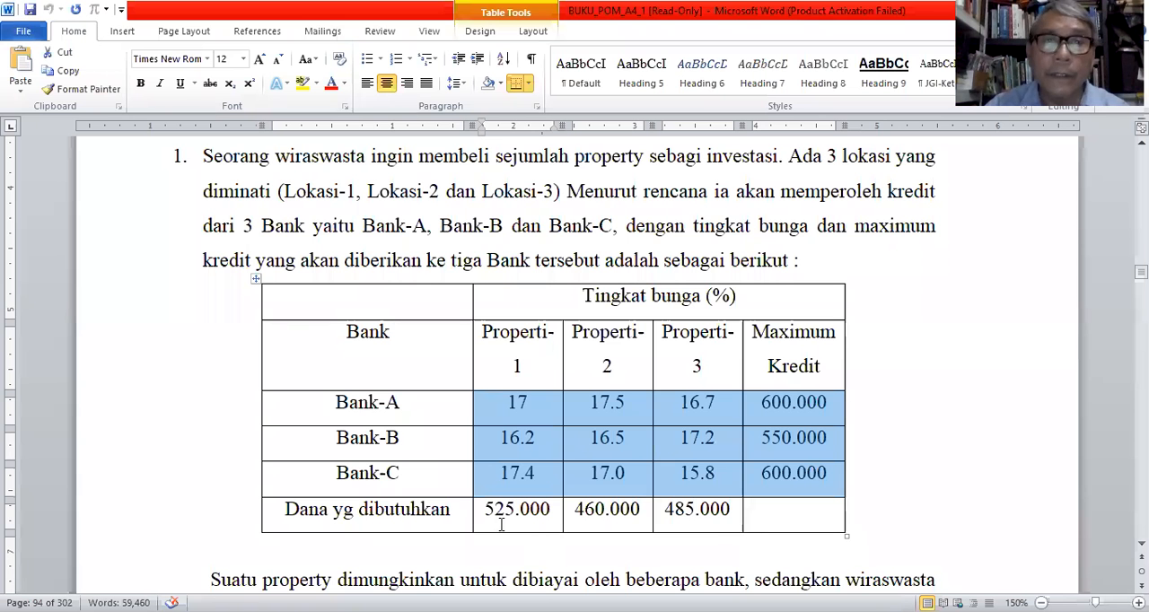
pyautogui.moveTo(485, 509); pyautogui.dragTo(710, 512)
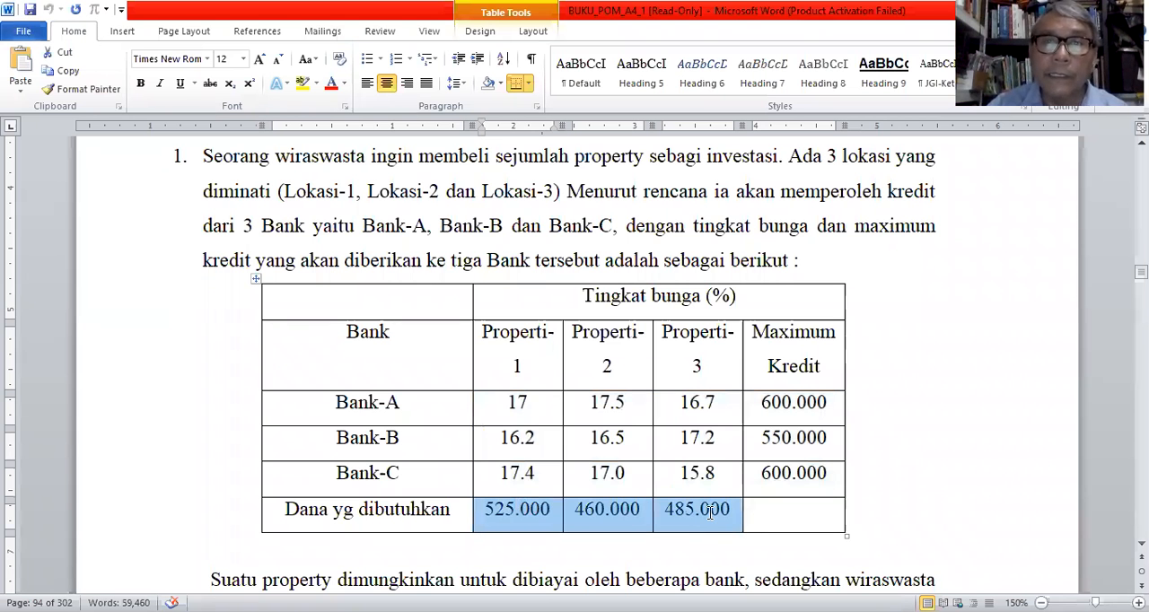
pyautogui.click(64, 71)
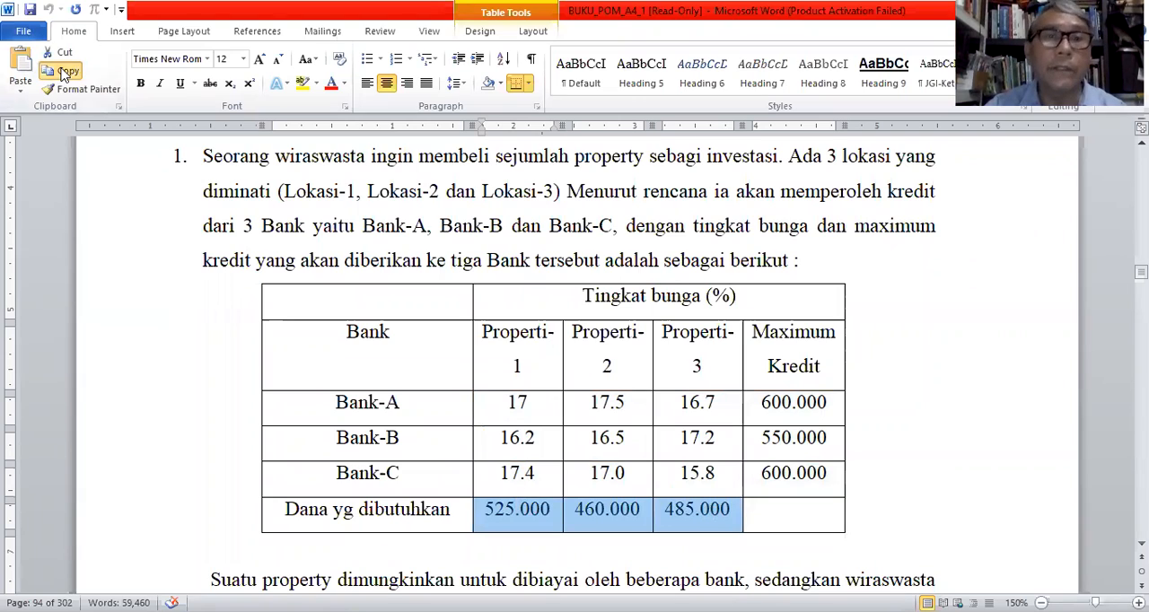
pyautogui.click(704, 525)
# Remove the thousands separators in the Dana yg dibutuhkan row so the amounts read 525000, 460000 and 485000.
pyautogui.click(519, 510)
pyautogui.press('BackSpace')
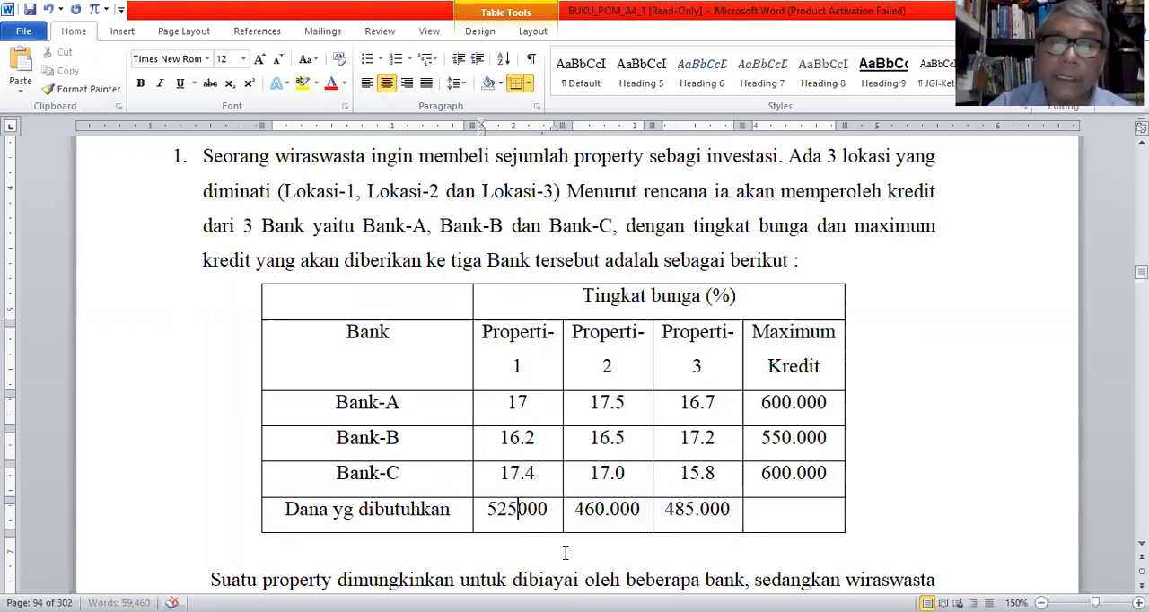
pyautogui.click(609, 512)
pyautogui.press('BackSpace')
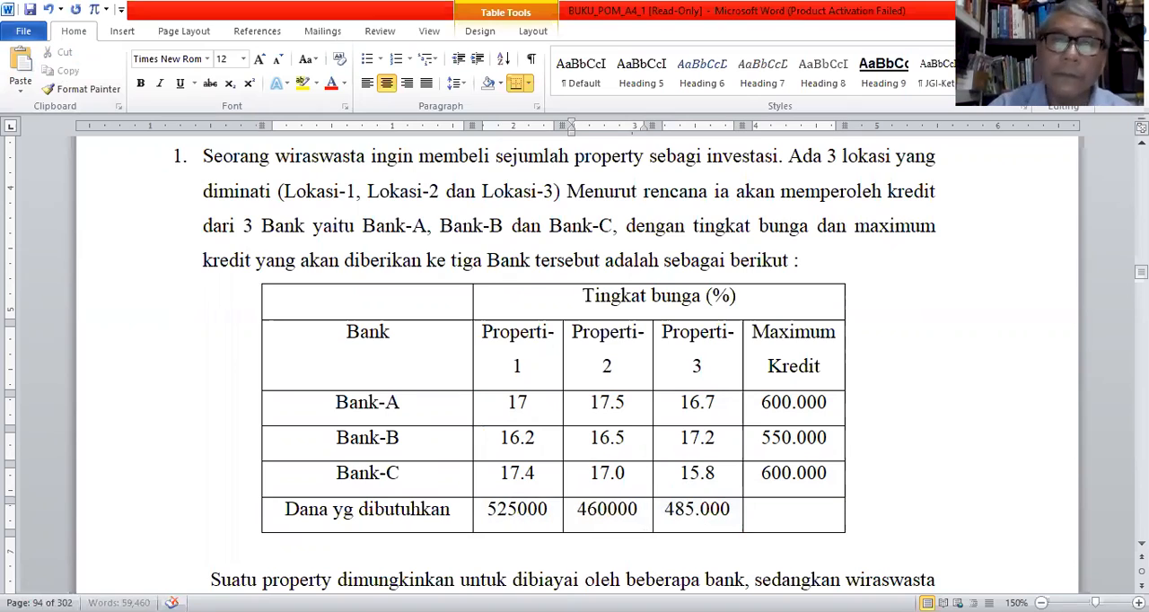
pyautogui.click(697, 511)
pyautogui.press('BackSpace')
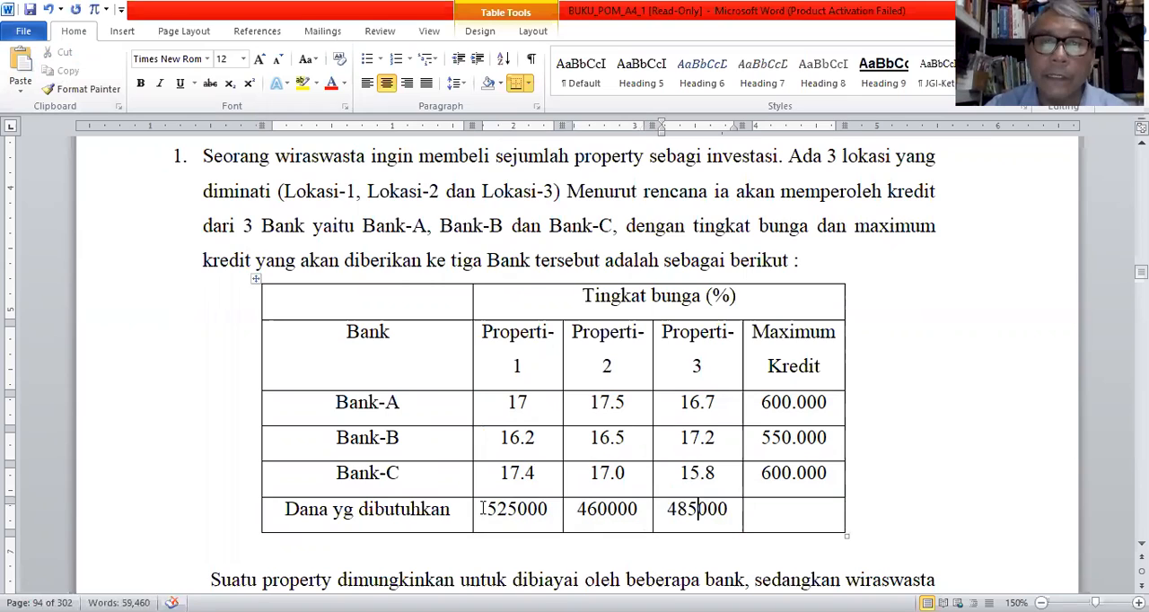
# Copy the amounts 525000, 460000 and 485000 from Word into the DEMAND row of the POM for Windows data table.
pyautogui.moveTo(482, 508); pyautogui.dragTo(738, 509)
pyautogui.click(70, 71)
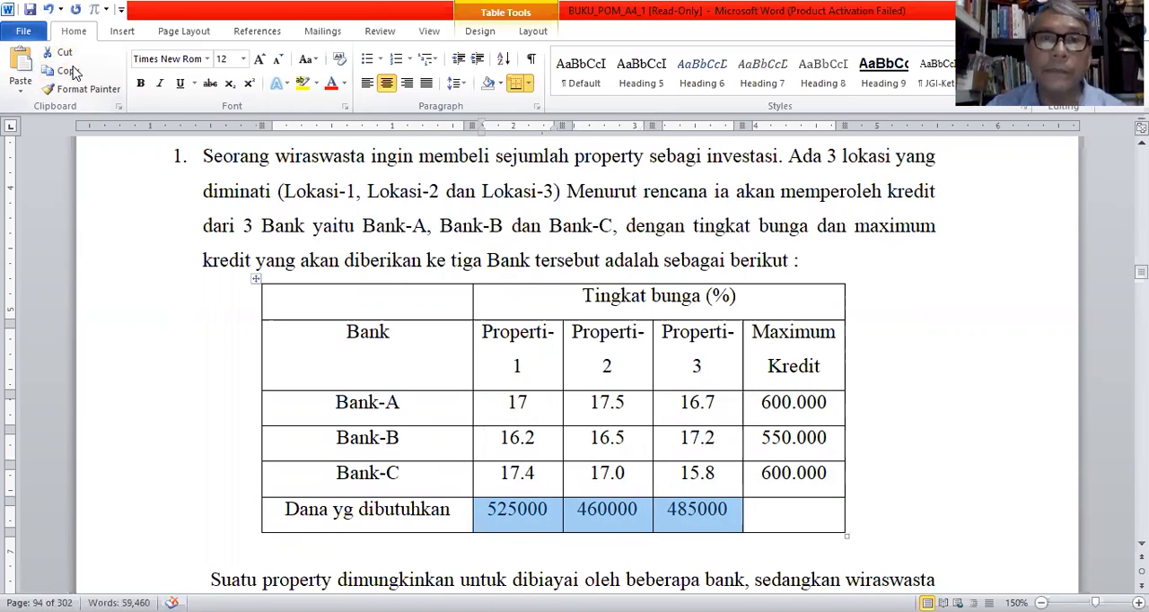
pyautogui.hotkey('alt', 'Tab')
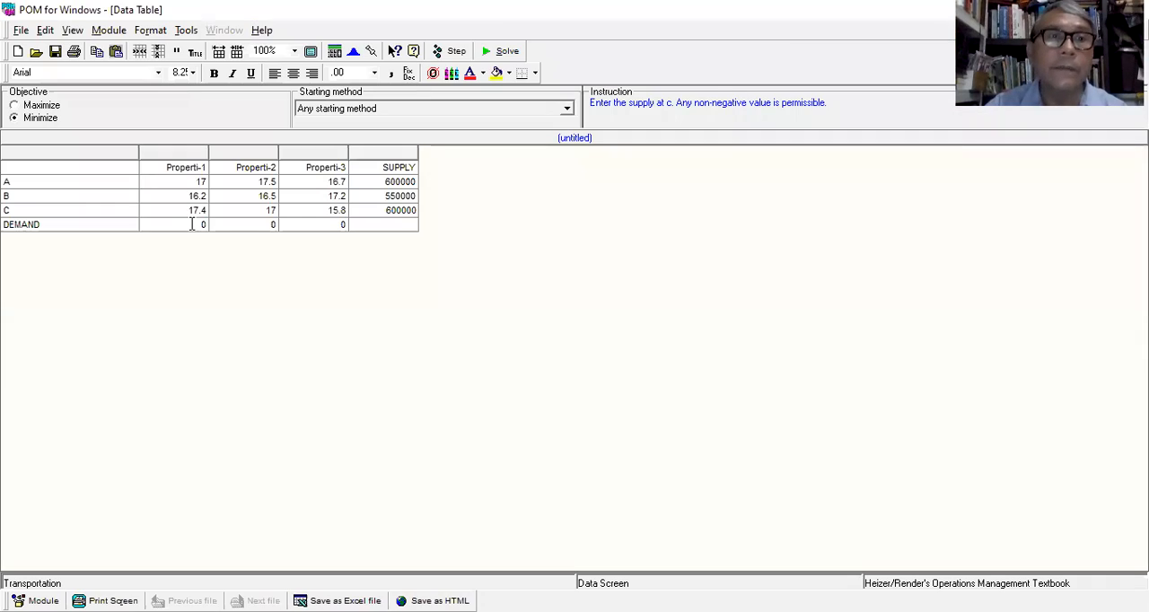
pyautogui.click(199, 226)
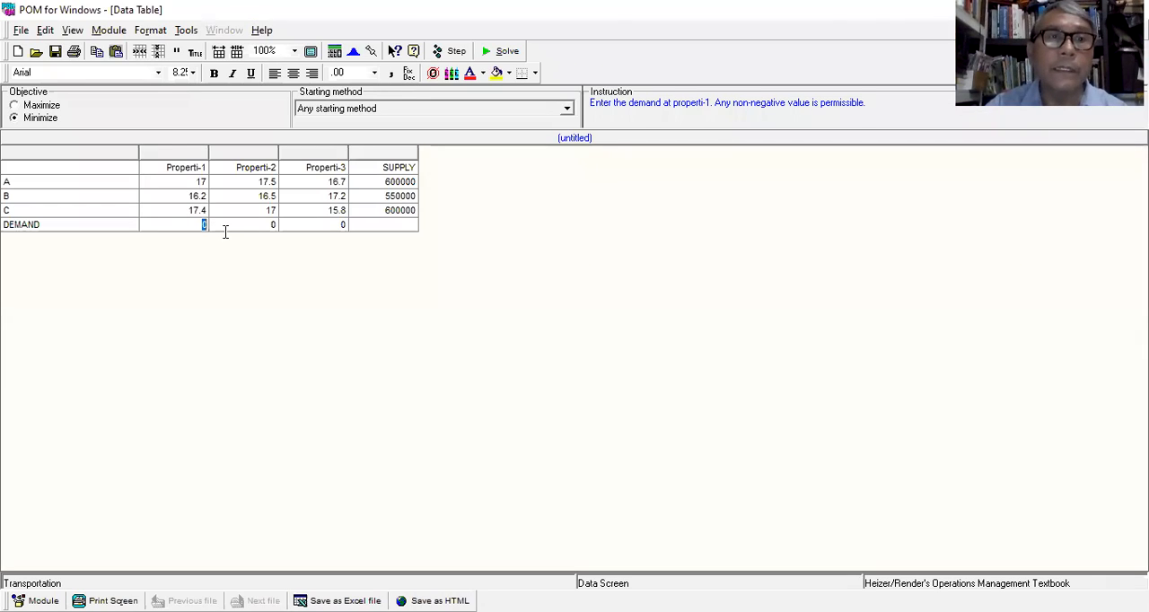
pyautogui.click(45, 30)
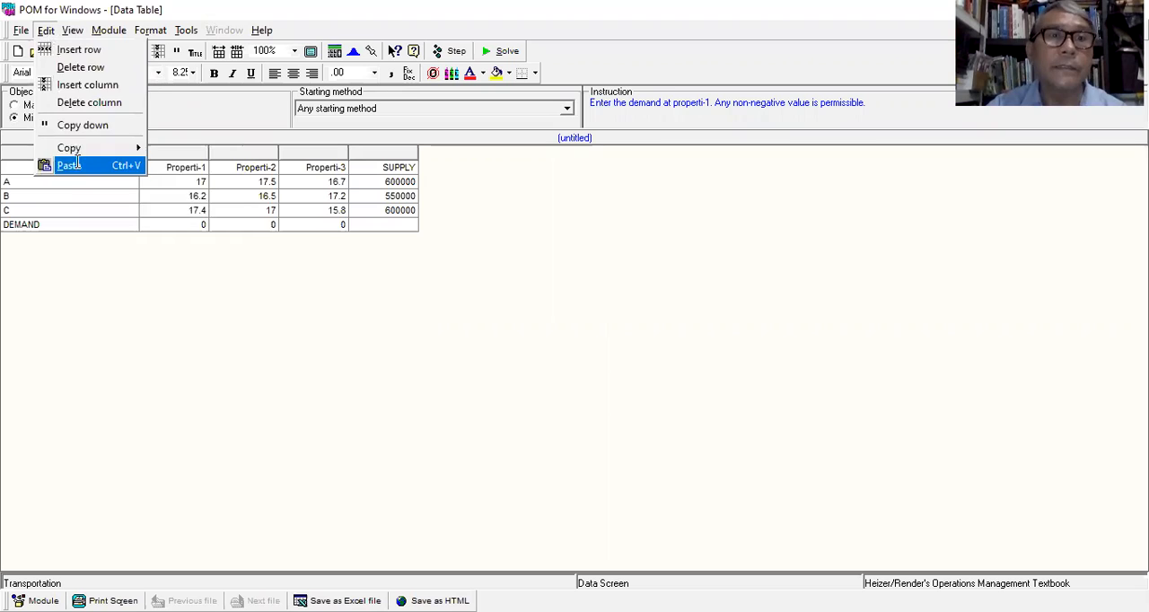
pyautogui.click(72, 165)
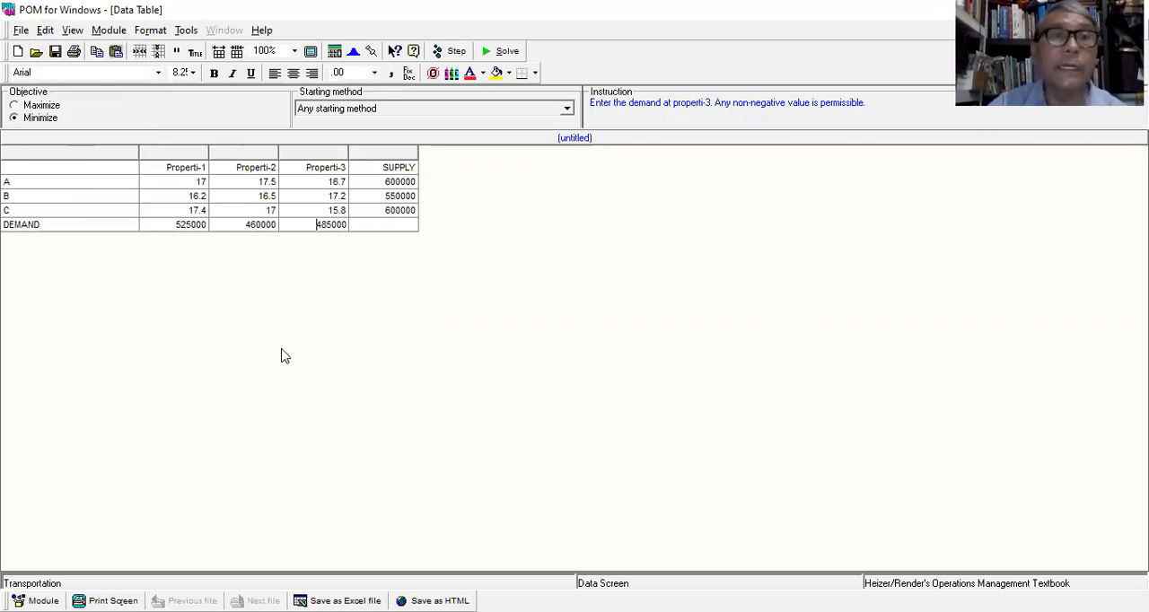
# Solve the transportation problem and compare the resulting shipments with the bank and property table in the Word document.
pyautogui.click(503, 52)
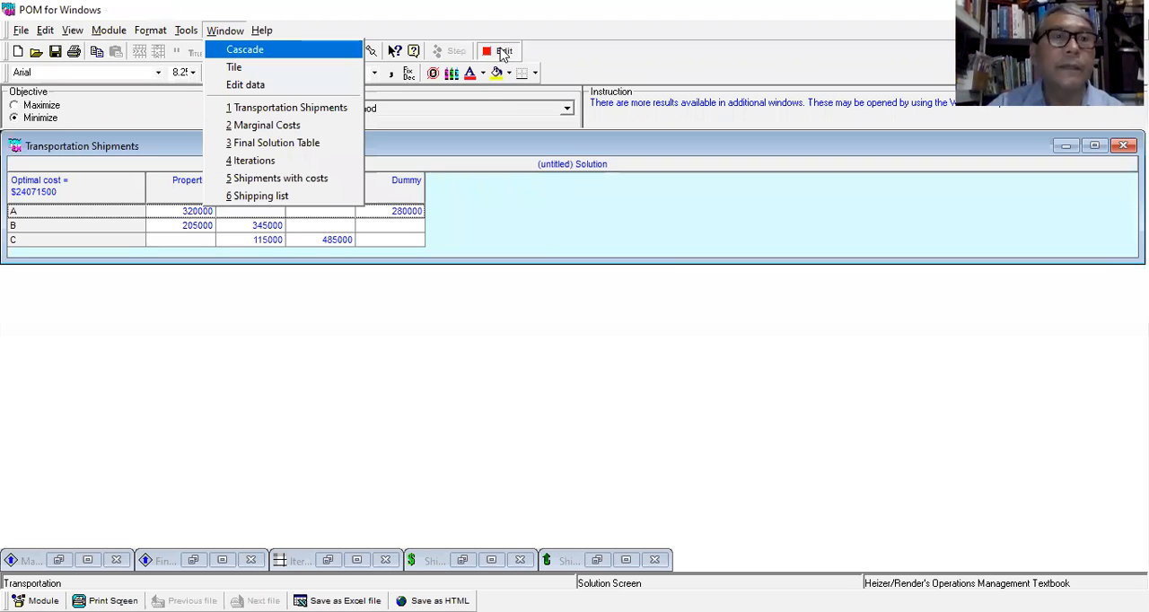
pyautogui.click(362, 528)
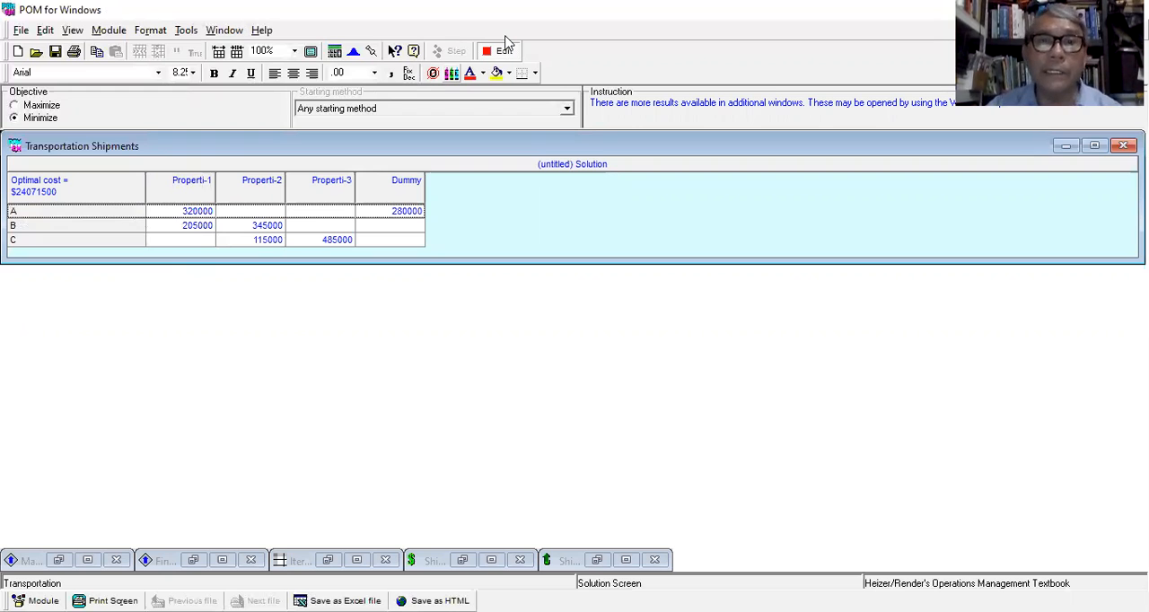
pyautogui.hotkey('alt', 'Tab')
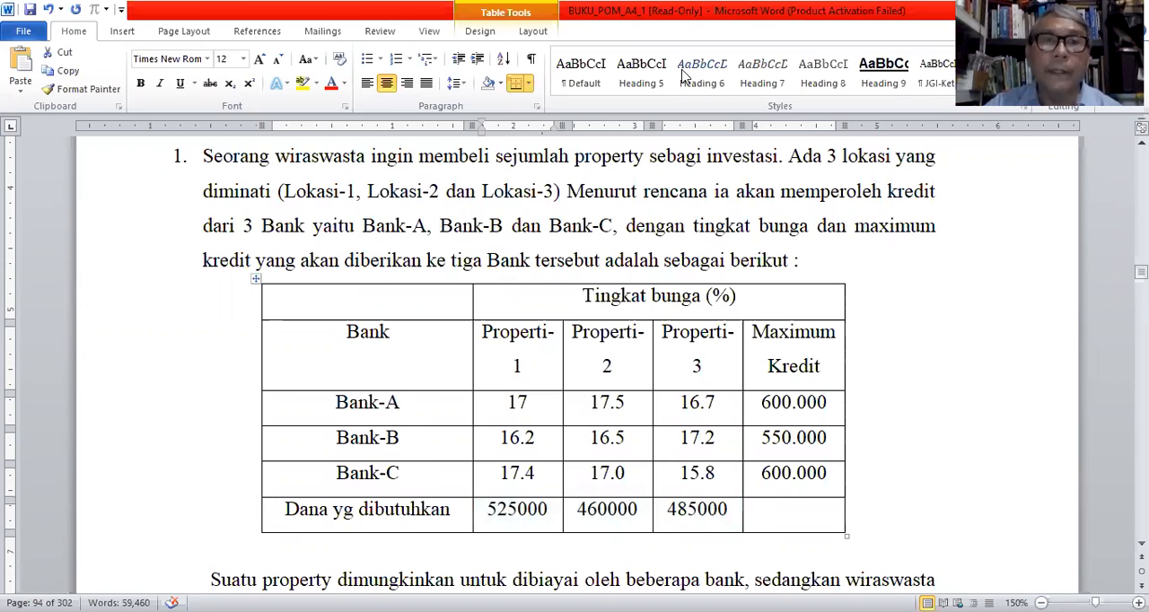
pyautogui.hotkey('alt', 'Tab')
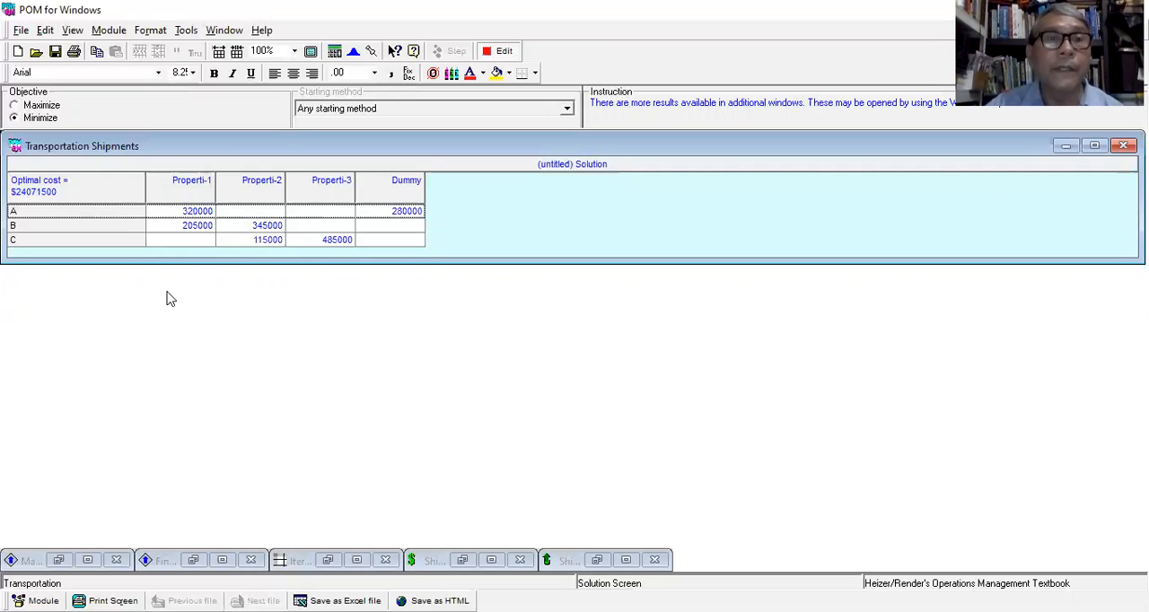
# Open the Shipping list results and examine the shipment cost from B to Properti-1.
pyautogui.click(226, 31)
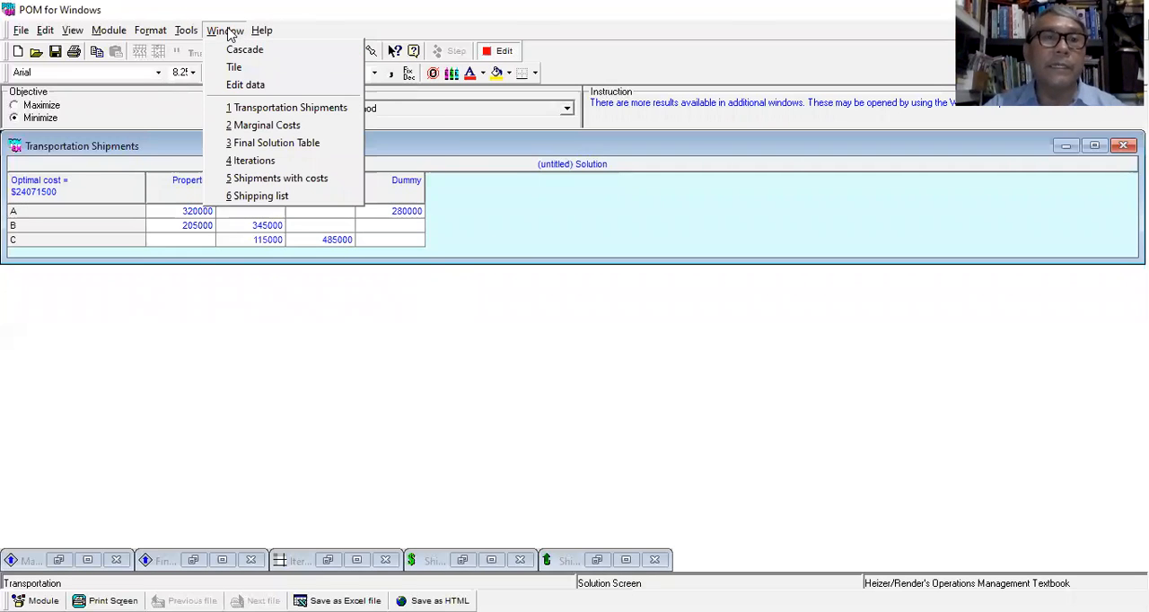
pyautogui.click(274, 198)
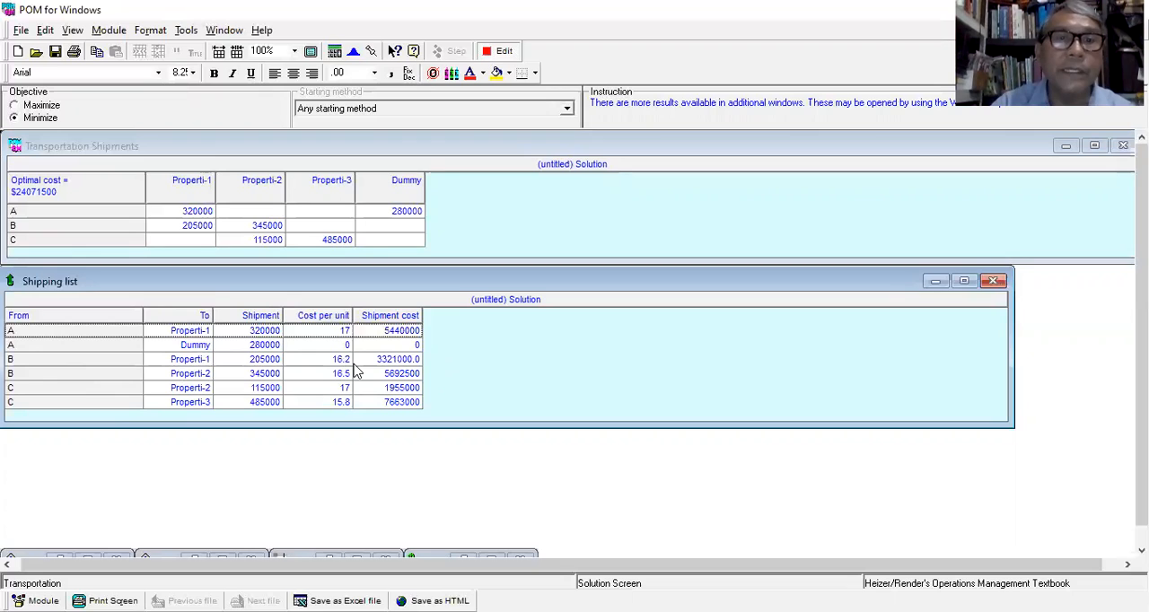
pyautogui.click(400, 359)
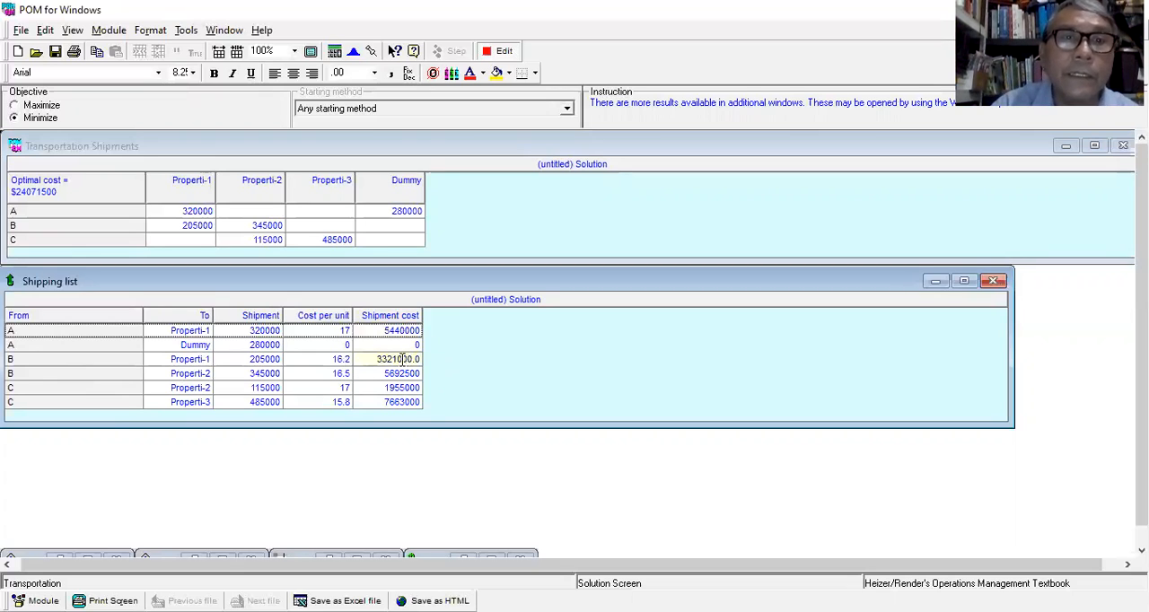